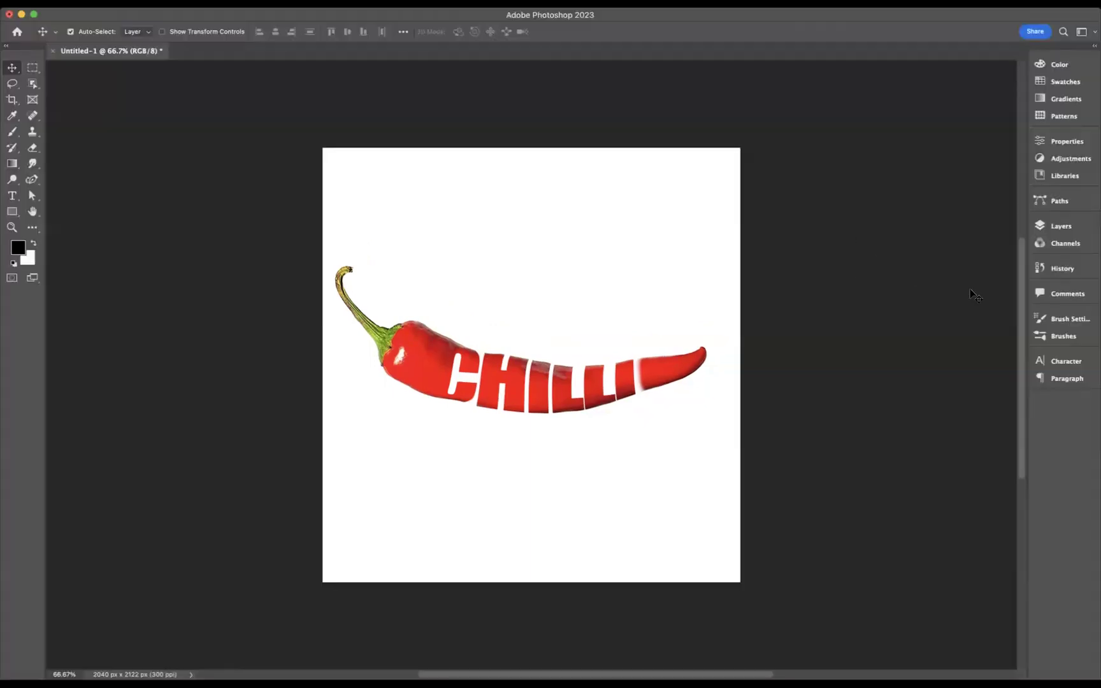
Delete the CHILLI text layer, leaving only Layer 1 and Background
left_click(1060, 228)
left_click(958, 313)
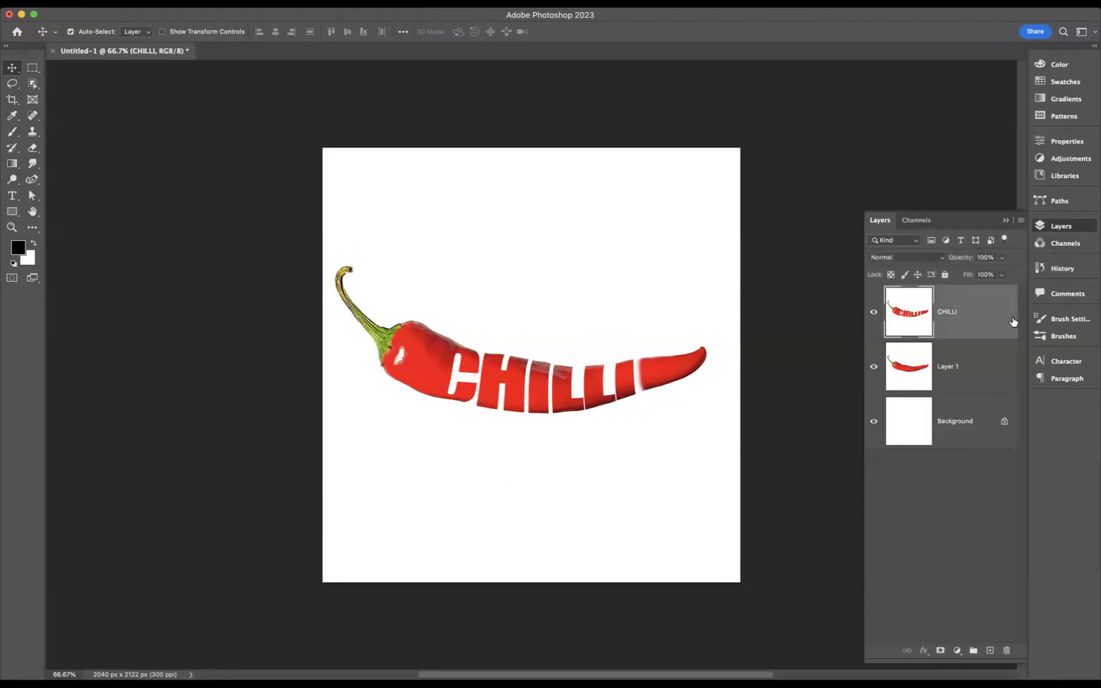
key("Delete")
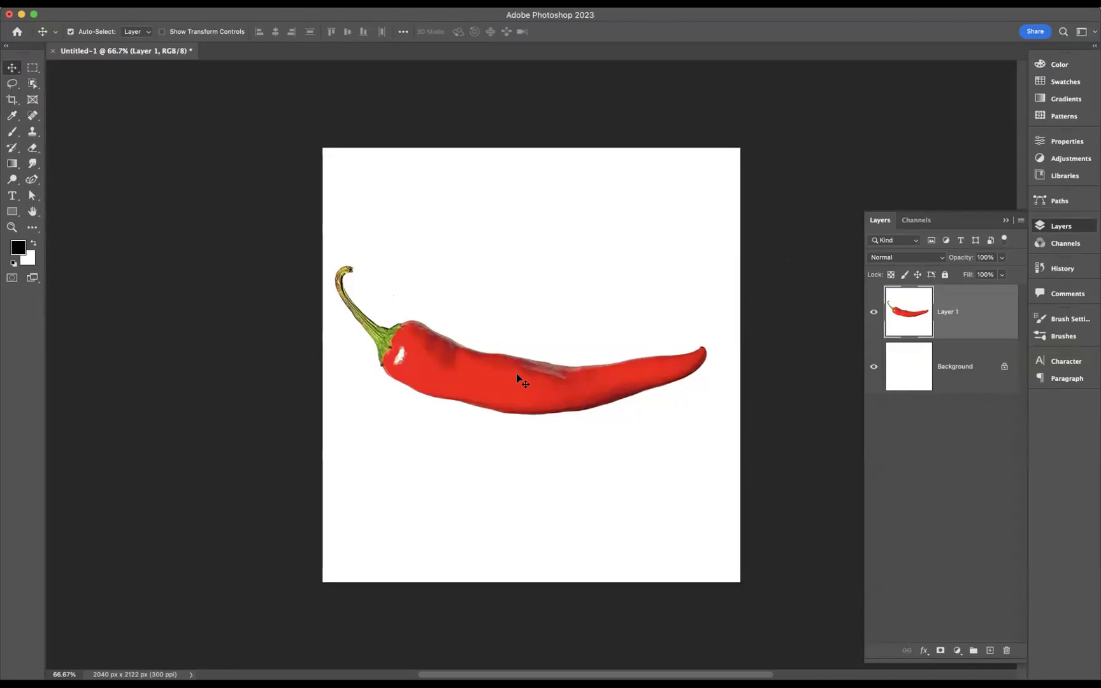
Select the pepper with Select Subject and copy it onto a new Layer 2
left_click(33, 84)
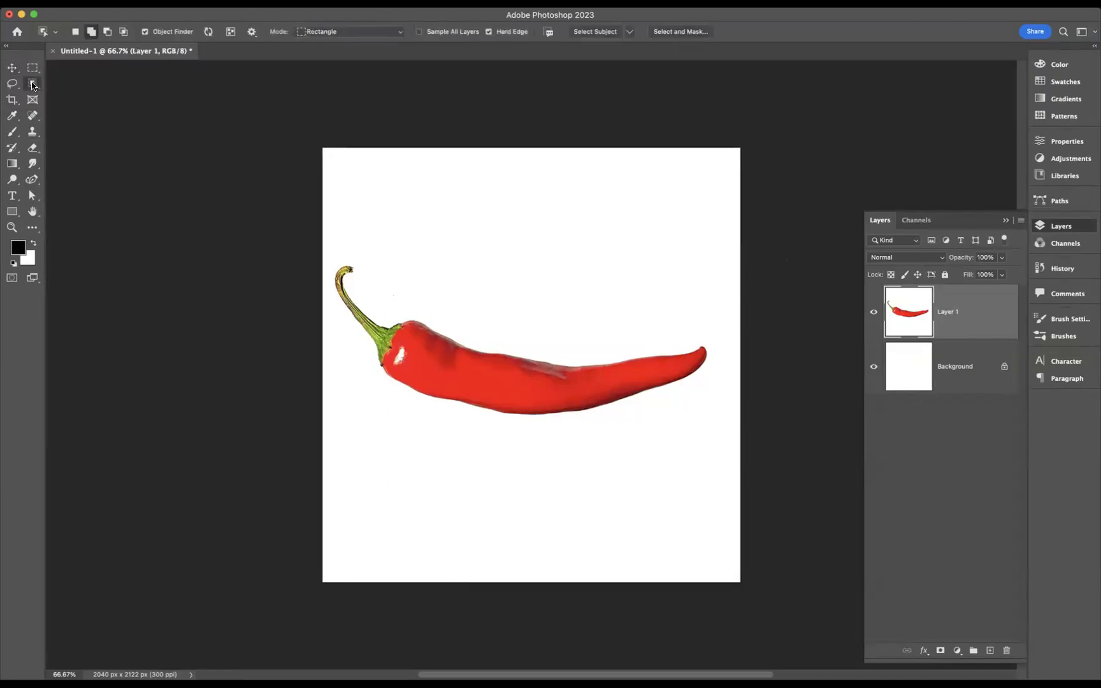
left_click(596, 32)
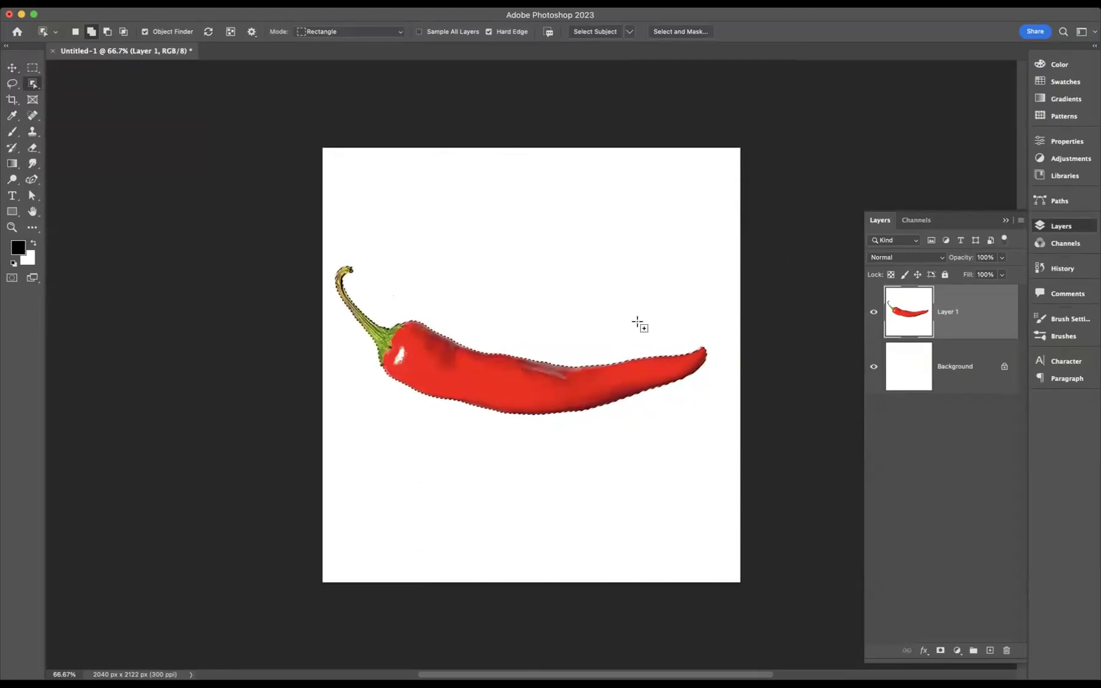
key("super+j")
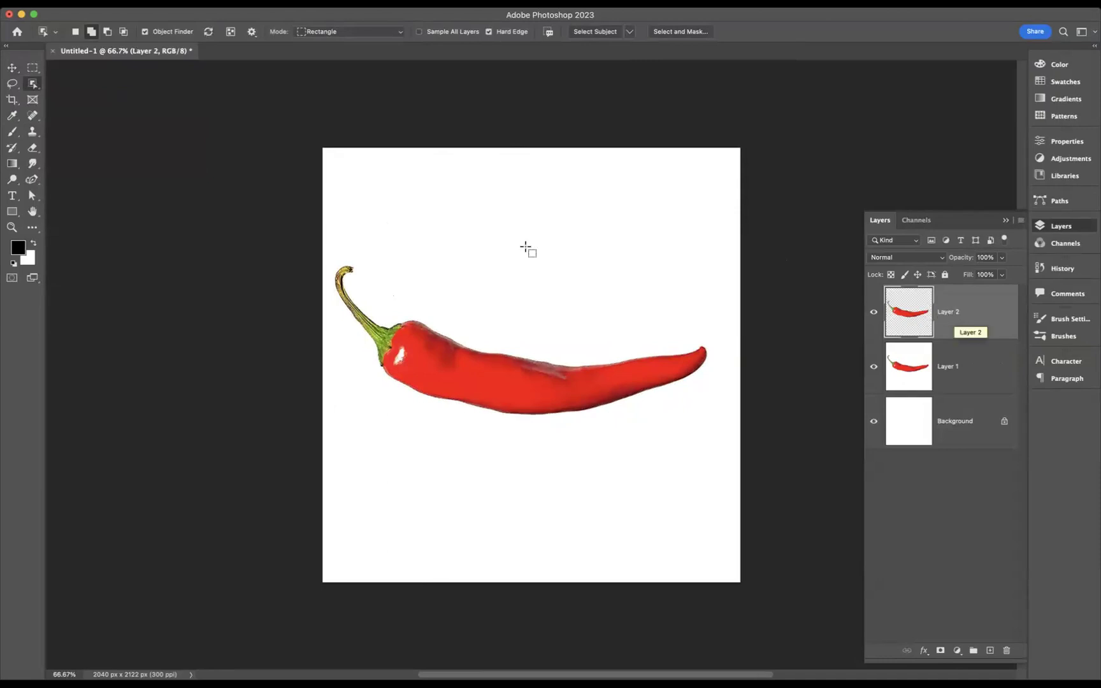
Create a 'CHILLI' text layer and drag it down onto the middle of the pepper
left_click(11, 198)
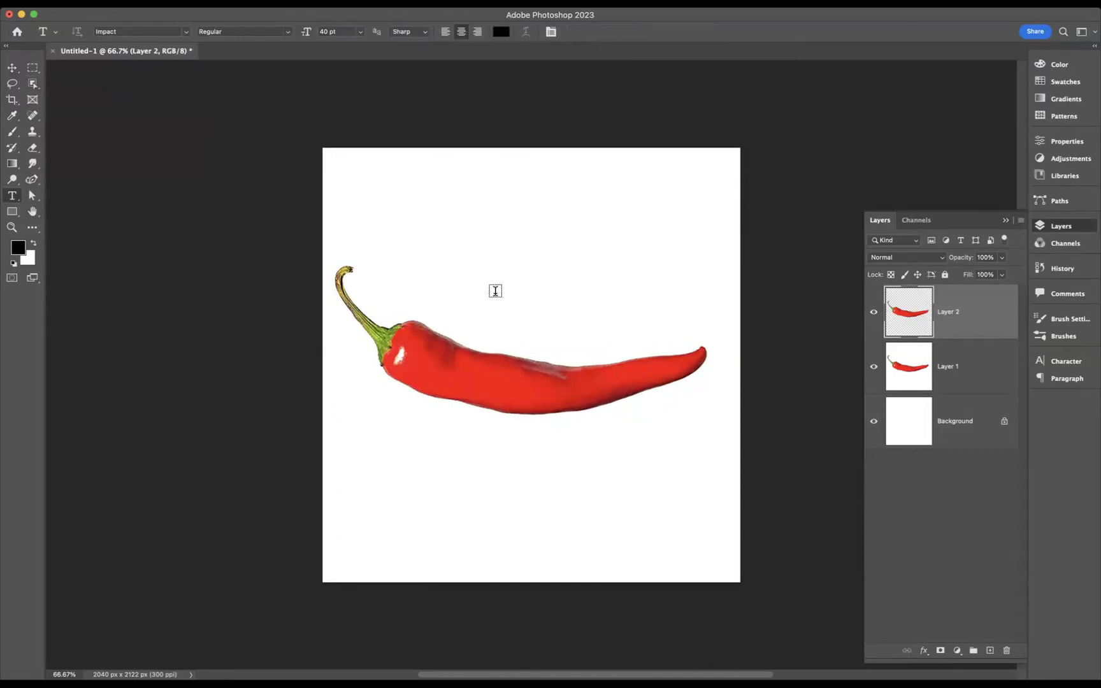
left_click(479, 281)
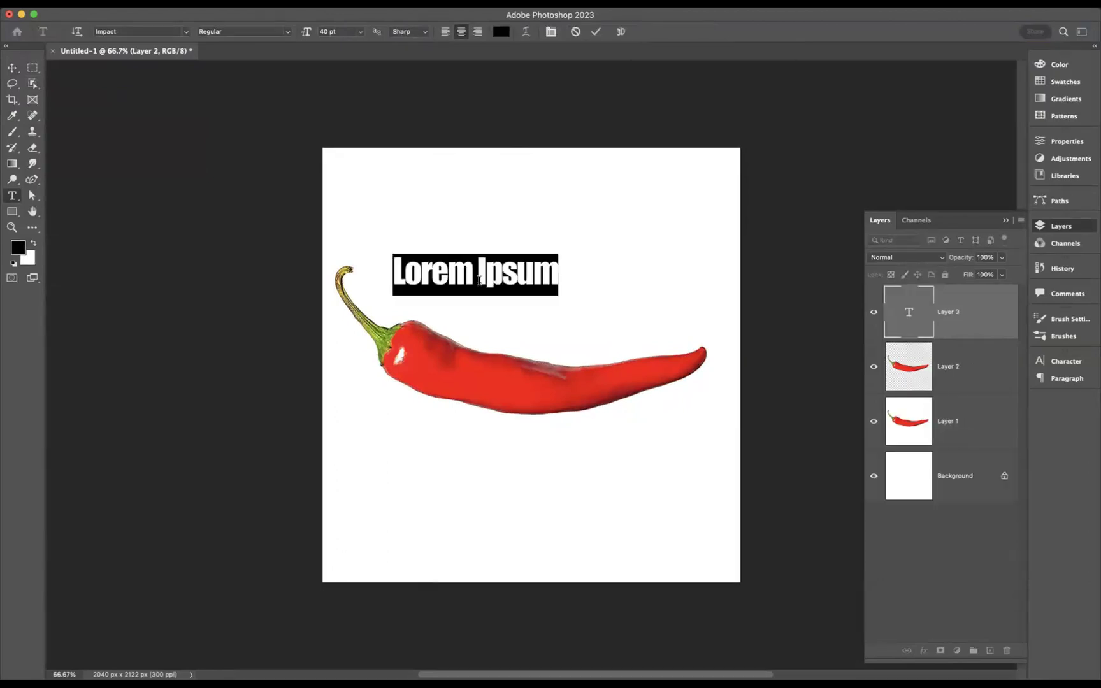
key("BackSpace")
type("CHILLI")
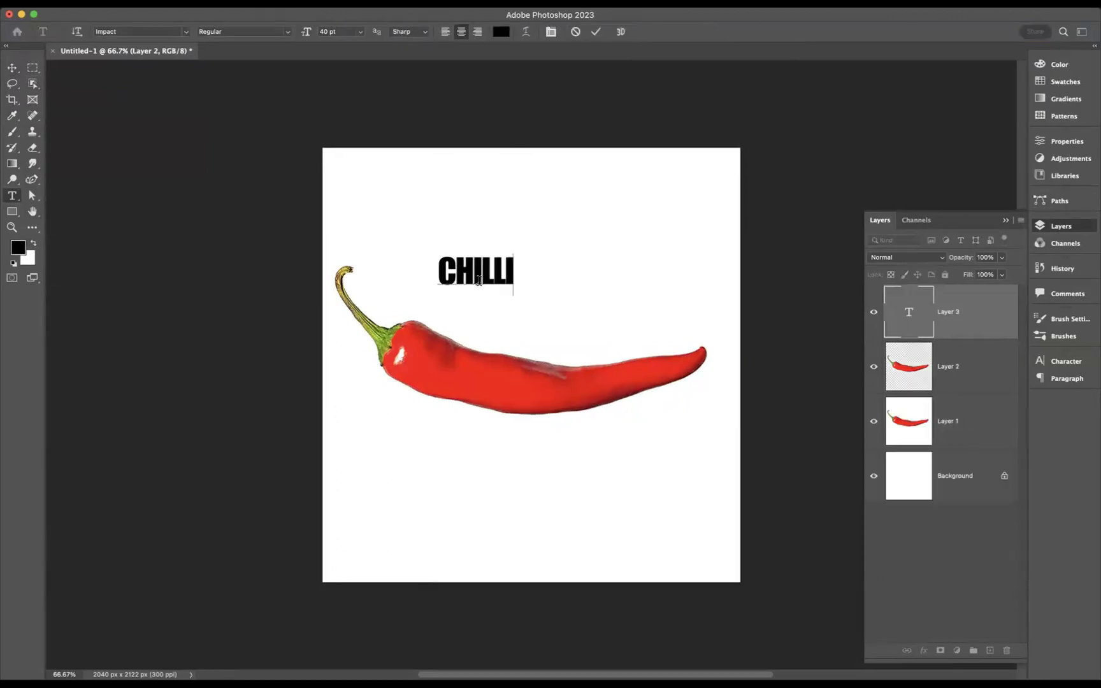
left_click(13, 68)
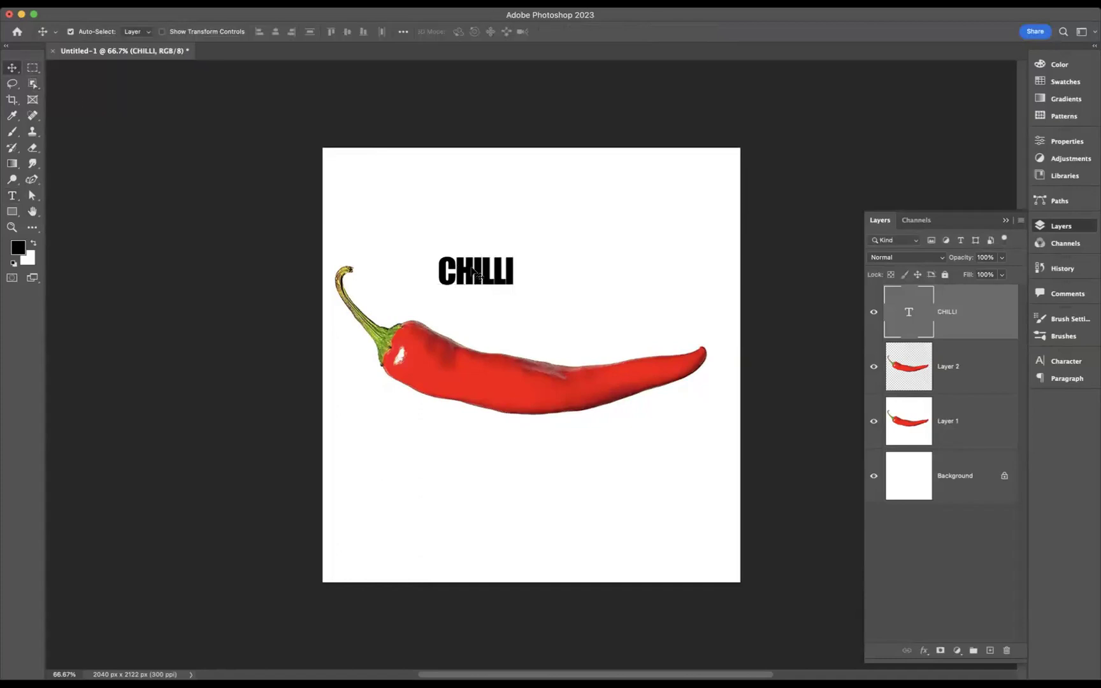
left_click_drag(474, 273, 533, 386)
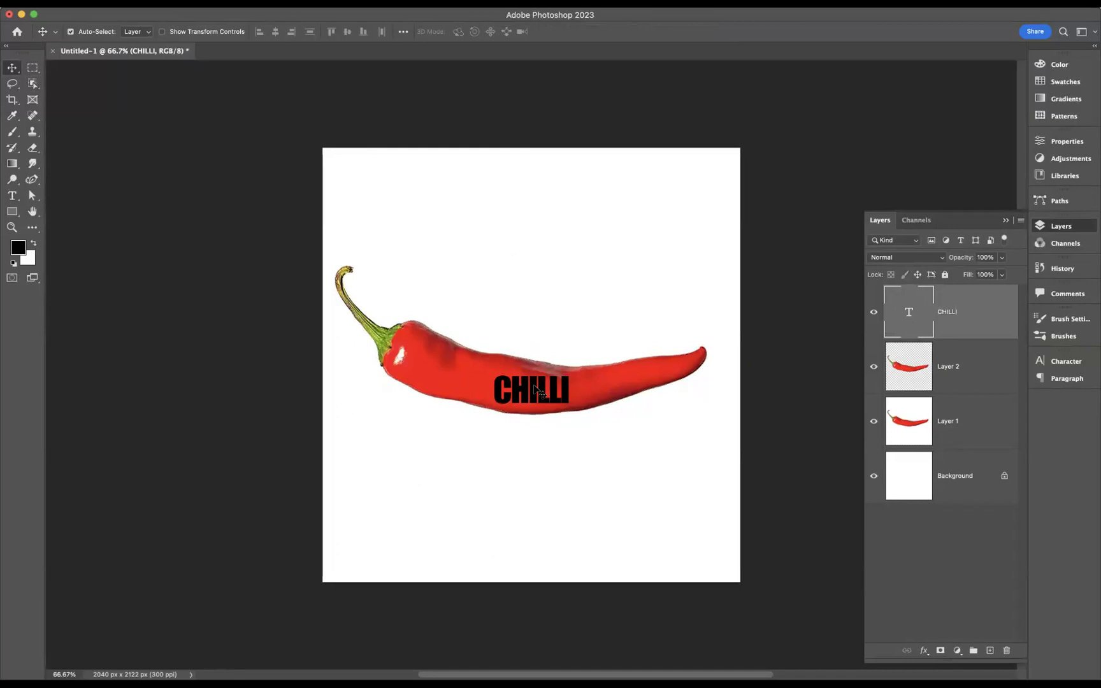
Convert CHILLI to a smart object and scale it to about 295% across the pepper
right_click(998, 304)
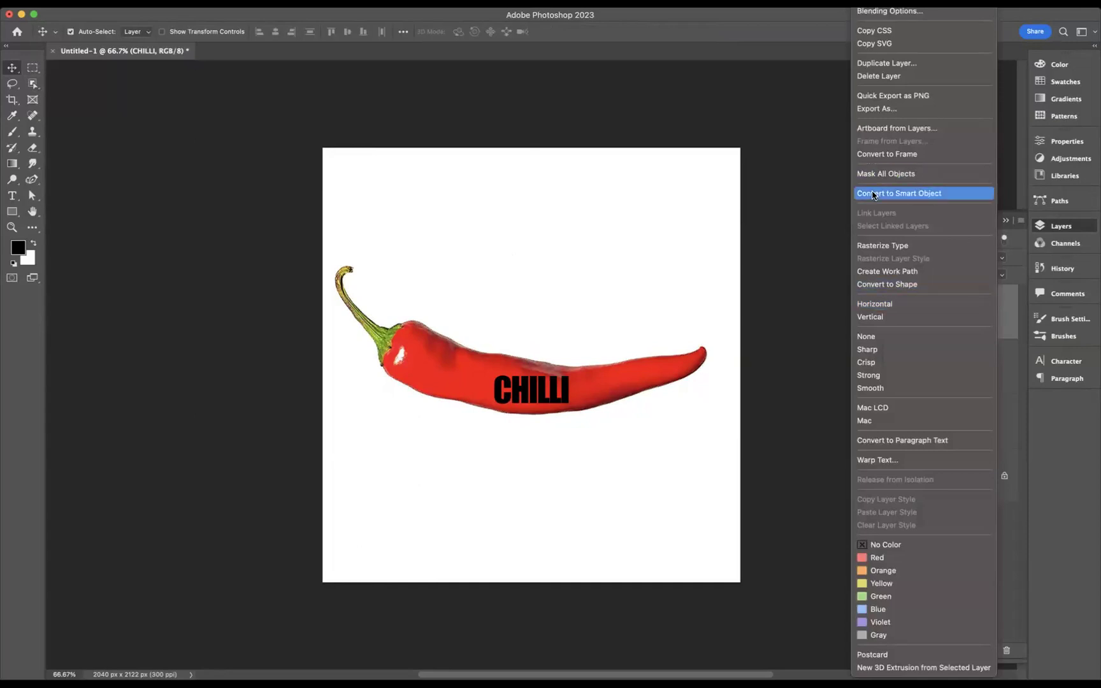
left_click(905, 193)
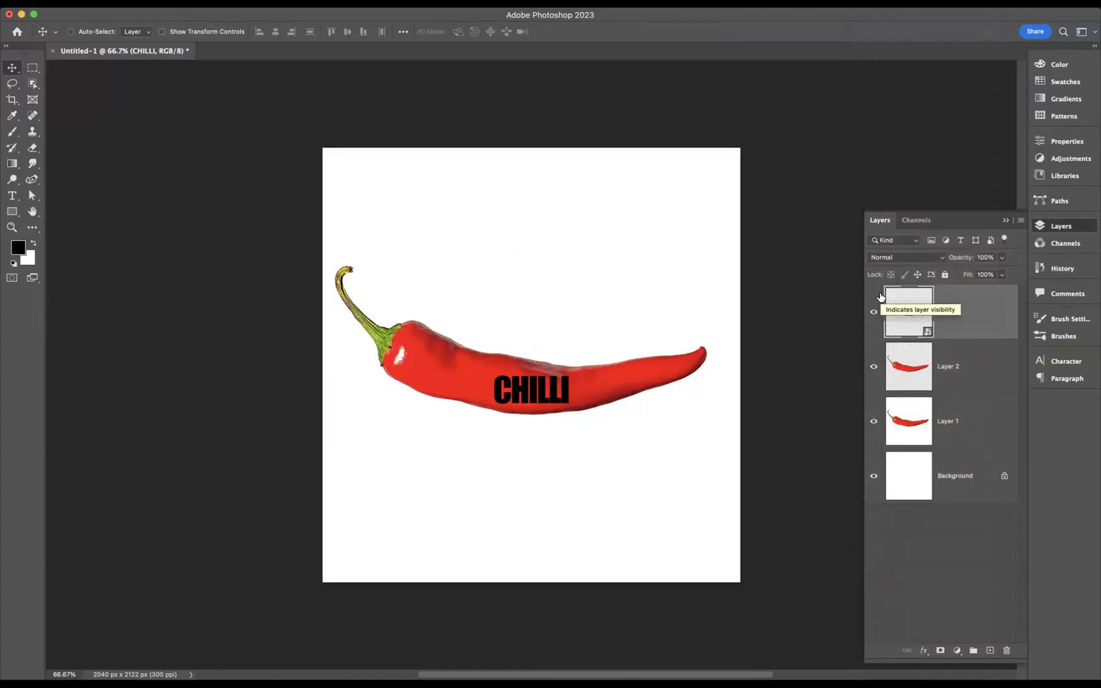
key("super+t")
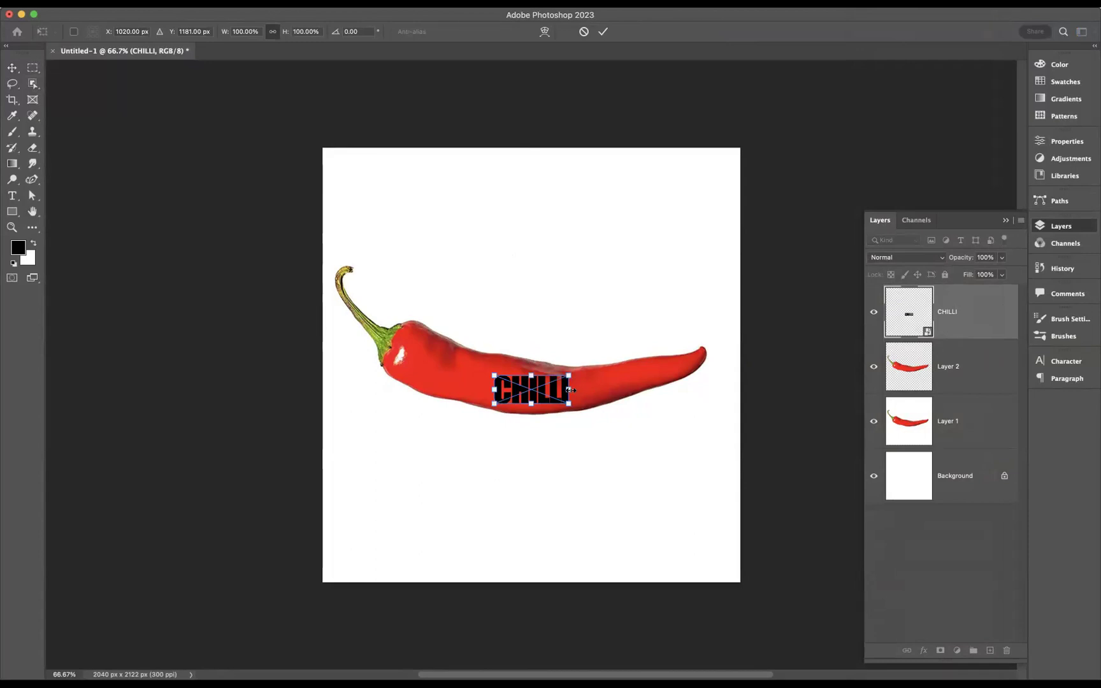
left_click_drag(569, 389, 641, 391)
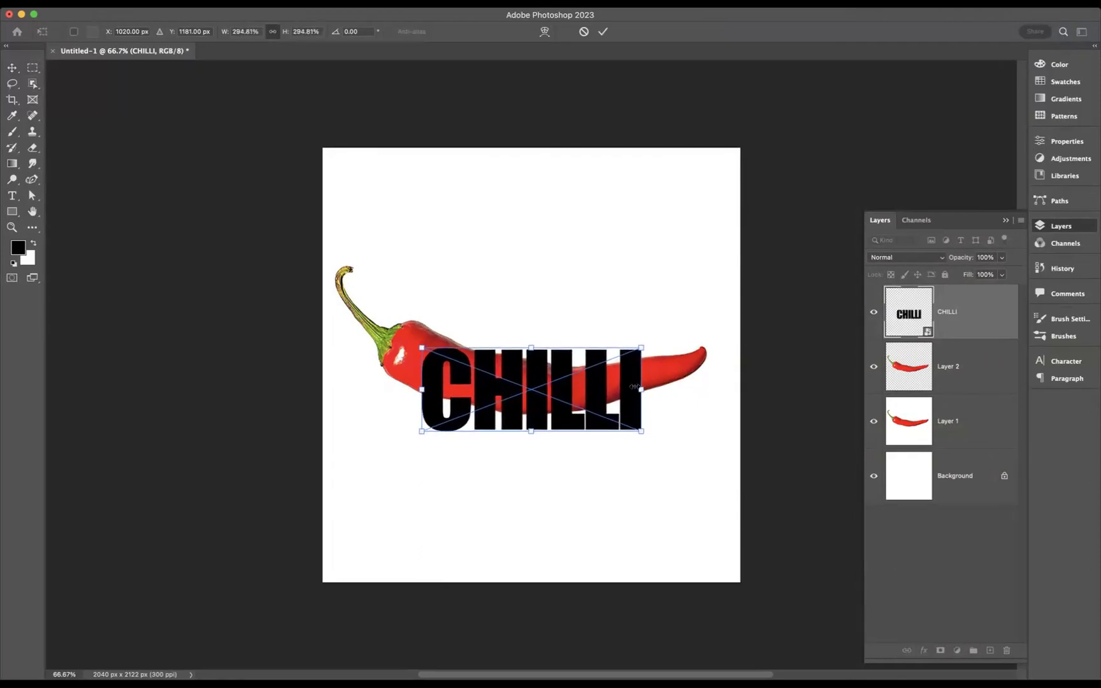
left_click(12, 68)
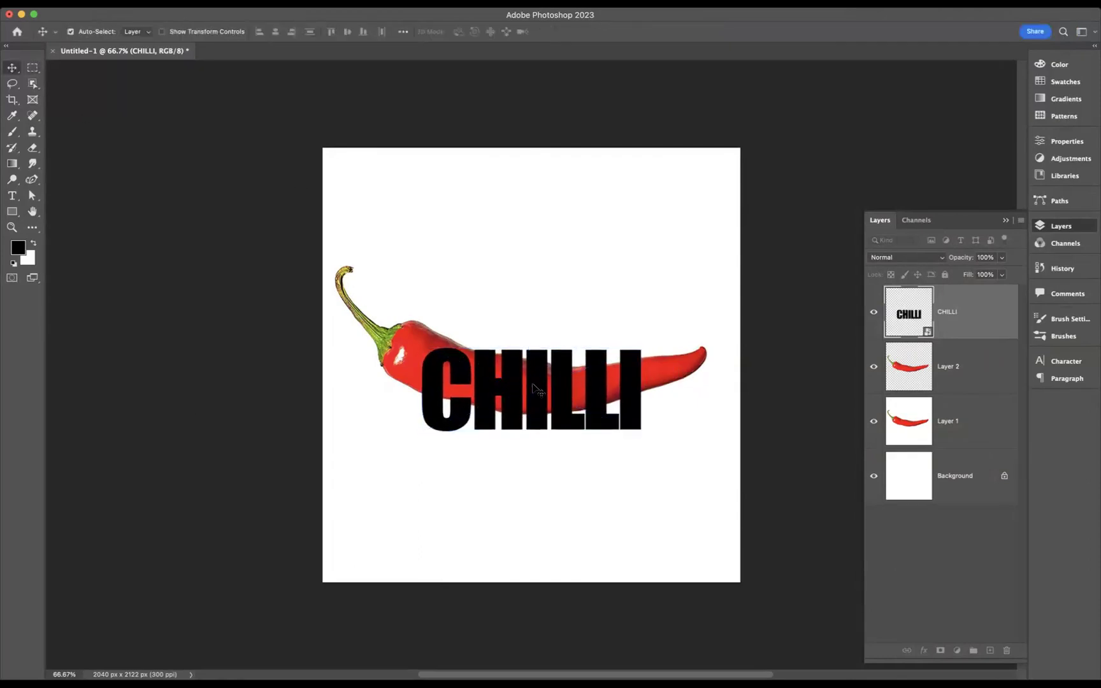
left_click_drag(537, 369, 537, 370)
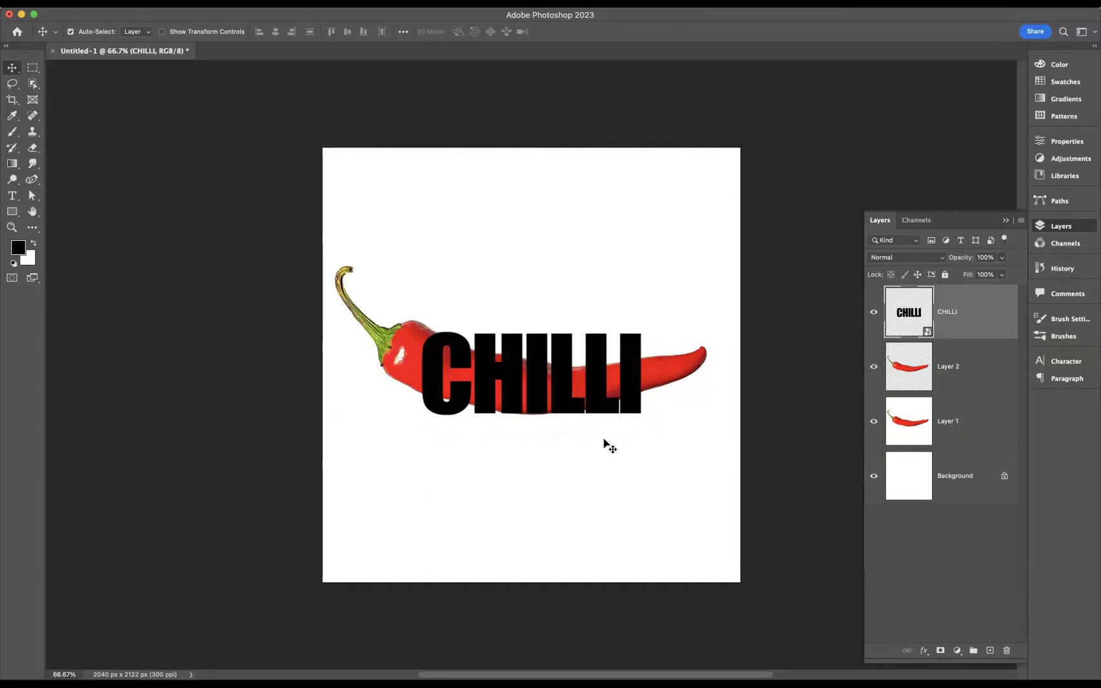
Put the CHILLI smart object into a custom Warp transform
key("super")
key("super+t")
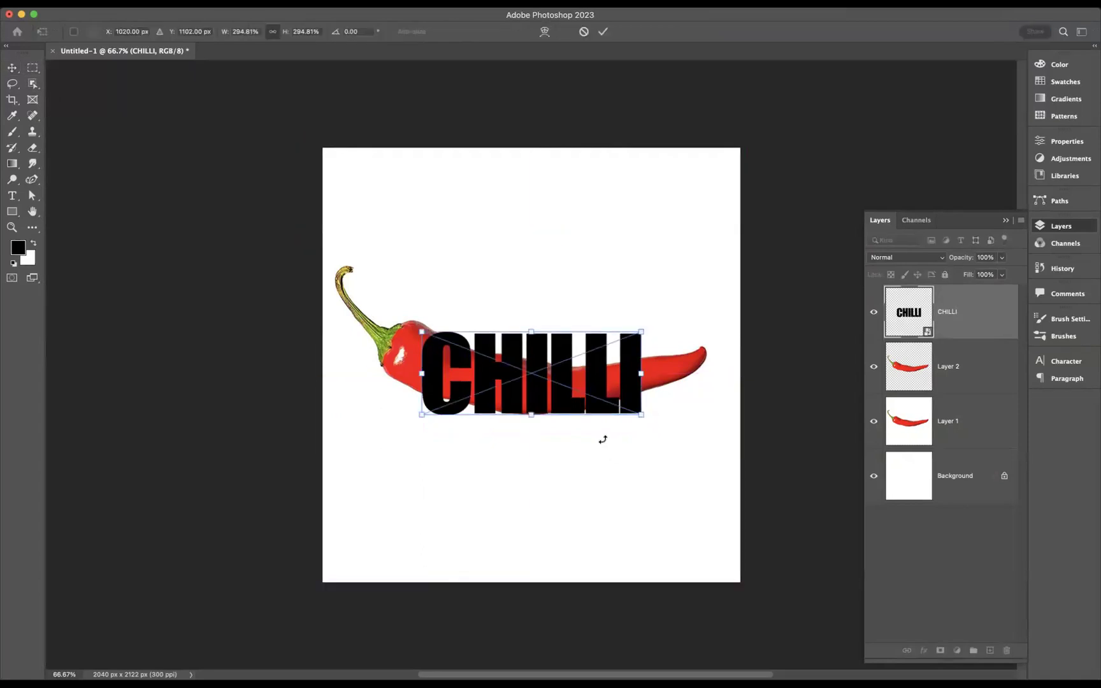
right_click(539, 369)
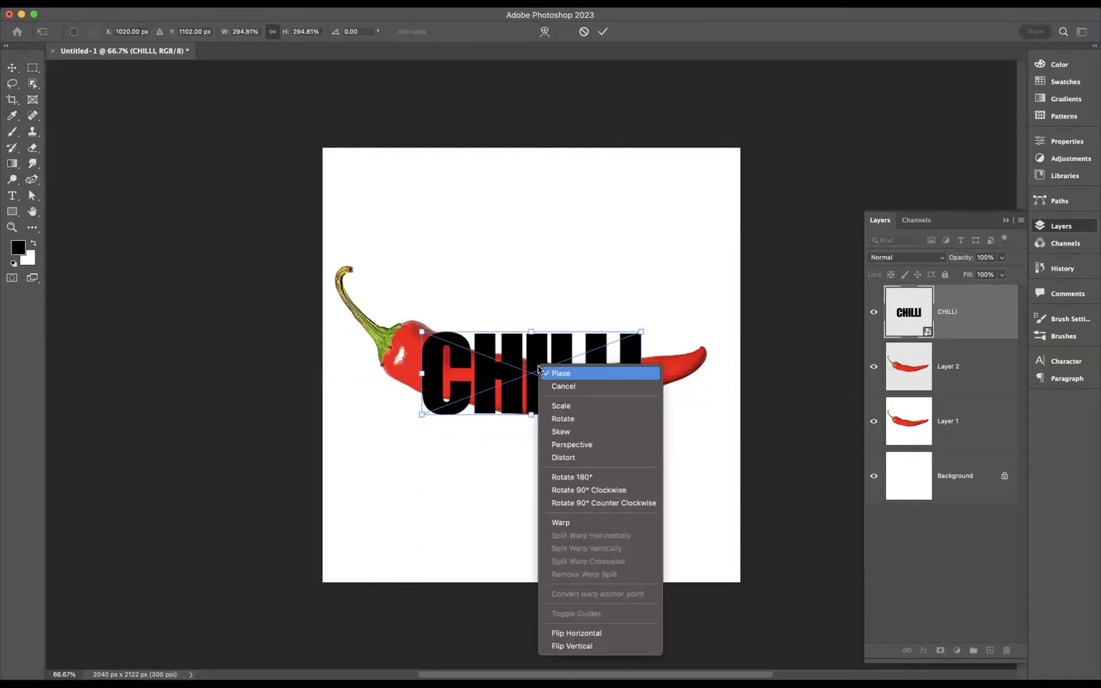
left_click(571, 527)
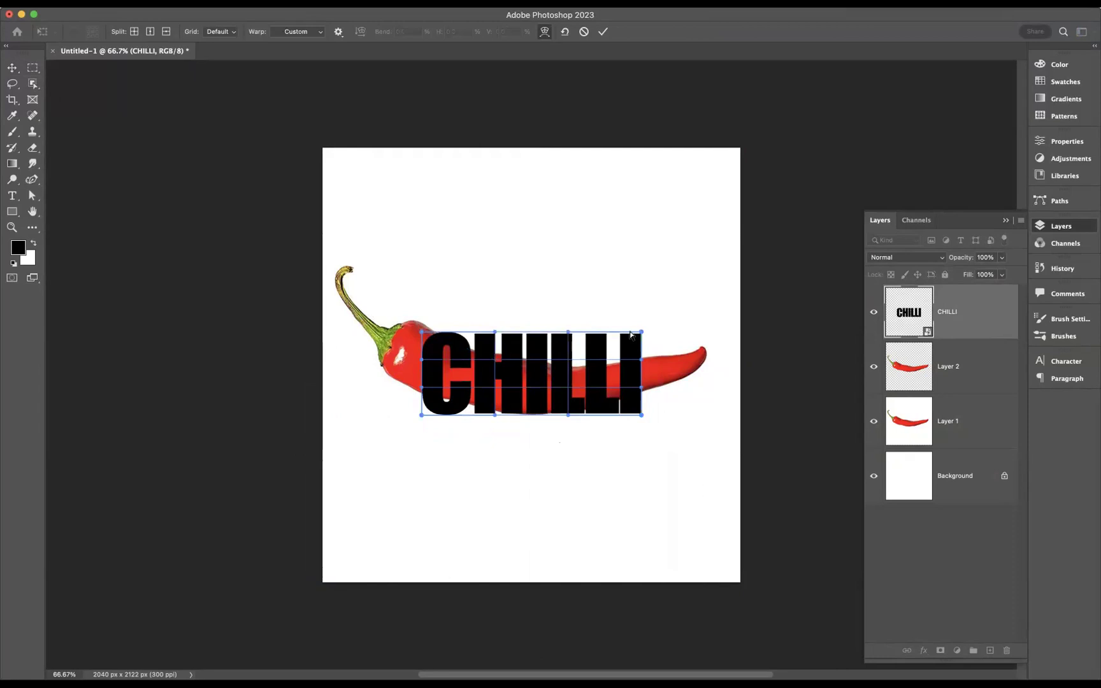
Drag the warp grid so CHILLI curves down along the pepper, then commit
left_click_drag(421, 332, 431, 334)
left_click_drag(422, 415, 425, 404)
left_click_drag(495, 332, 496, 344)
left_click_drag(571, 333, 581, 360)
left_click_drag(642, 338, 642, 358)
left_click_drag(642, 415, 641, 397)
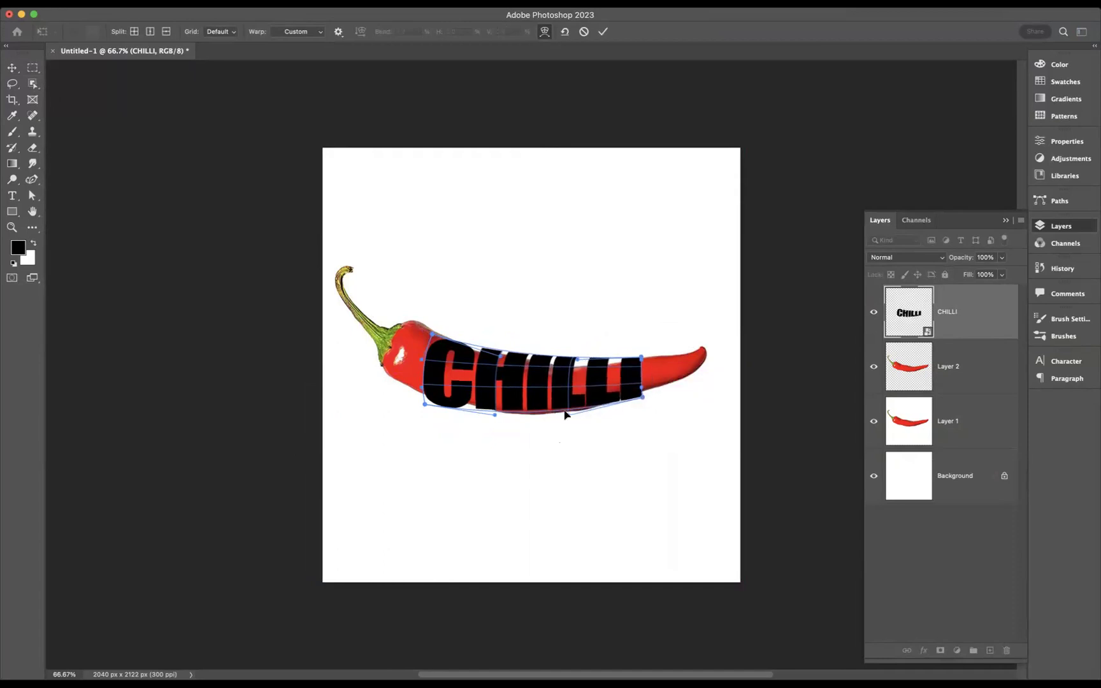
left_click_drag(569, 415, 564, 423)
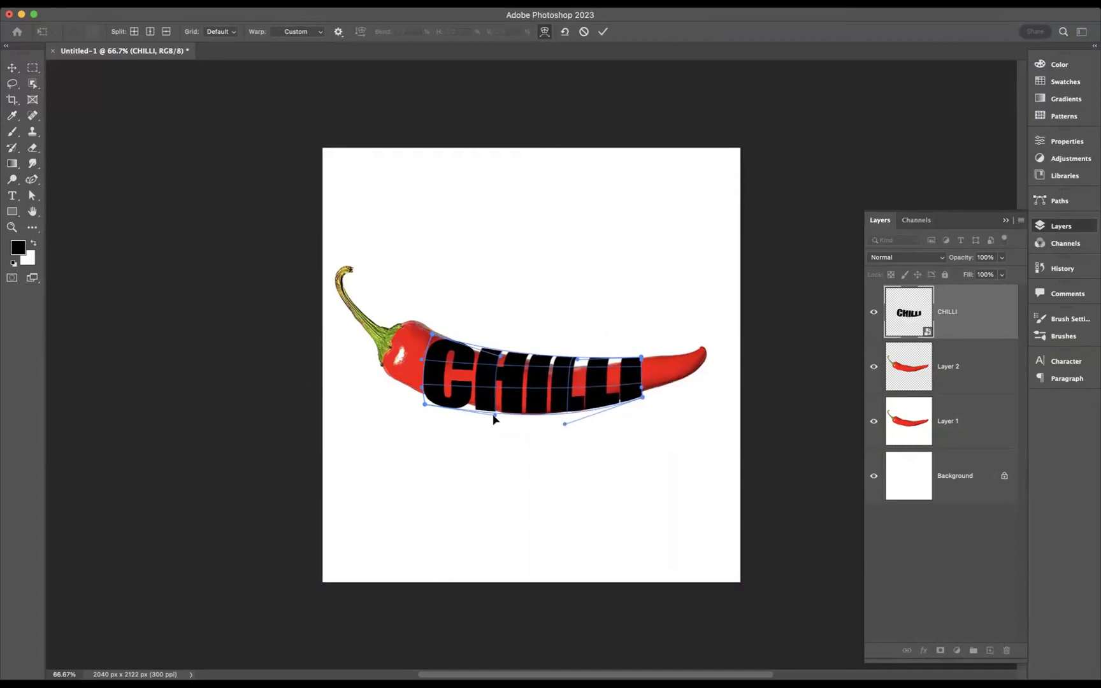
left_click_drag(495, 414, 501, 424)
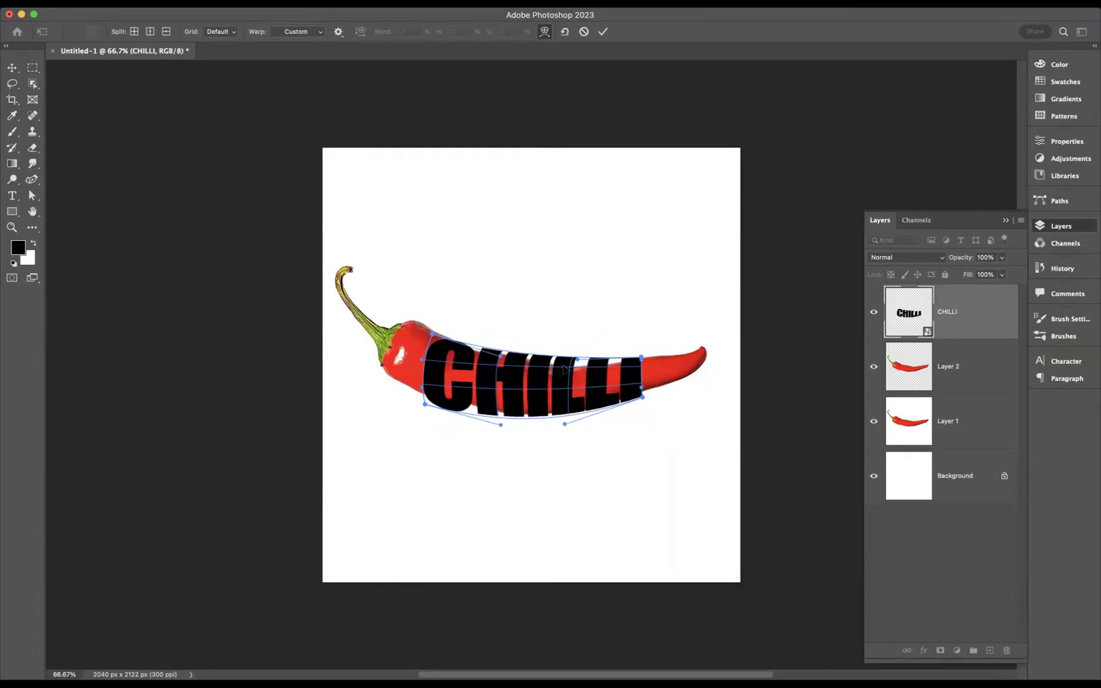
left_click_drag(577, 362, 563, 363)
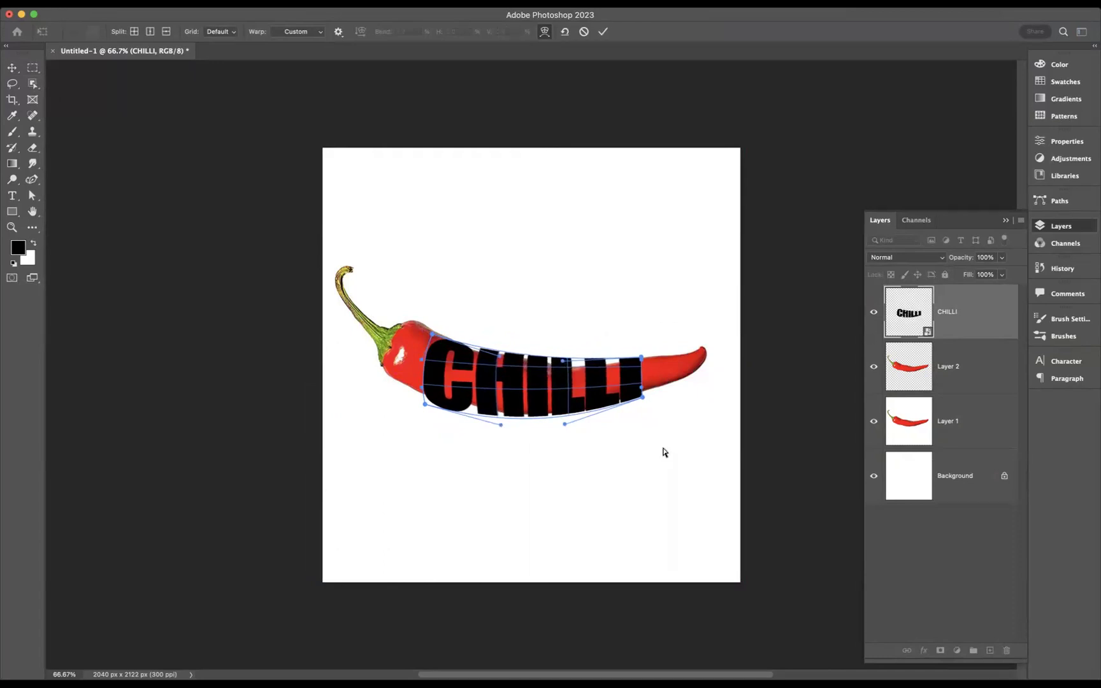
key("Return")
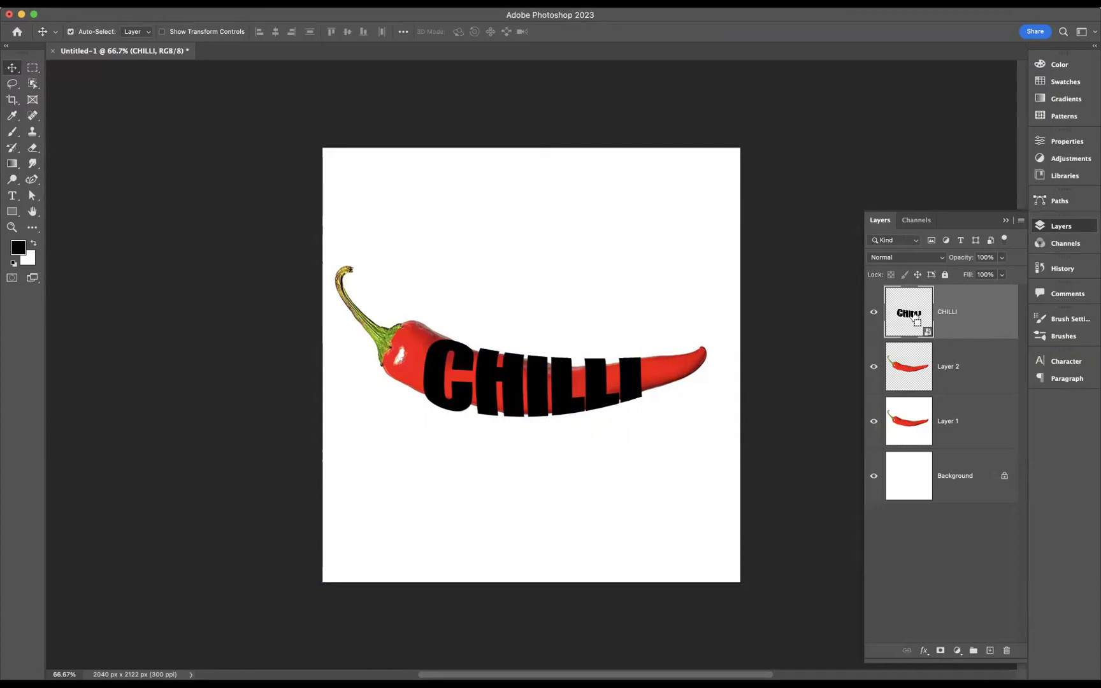
Mask Layer 2 to the CHILLI letter shapes and clip the CHILLI text to it
left_click(913, 322, "super")
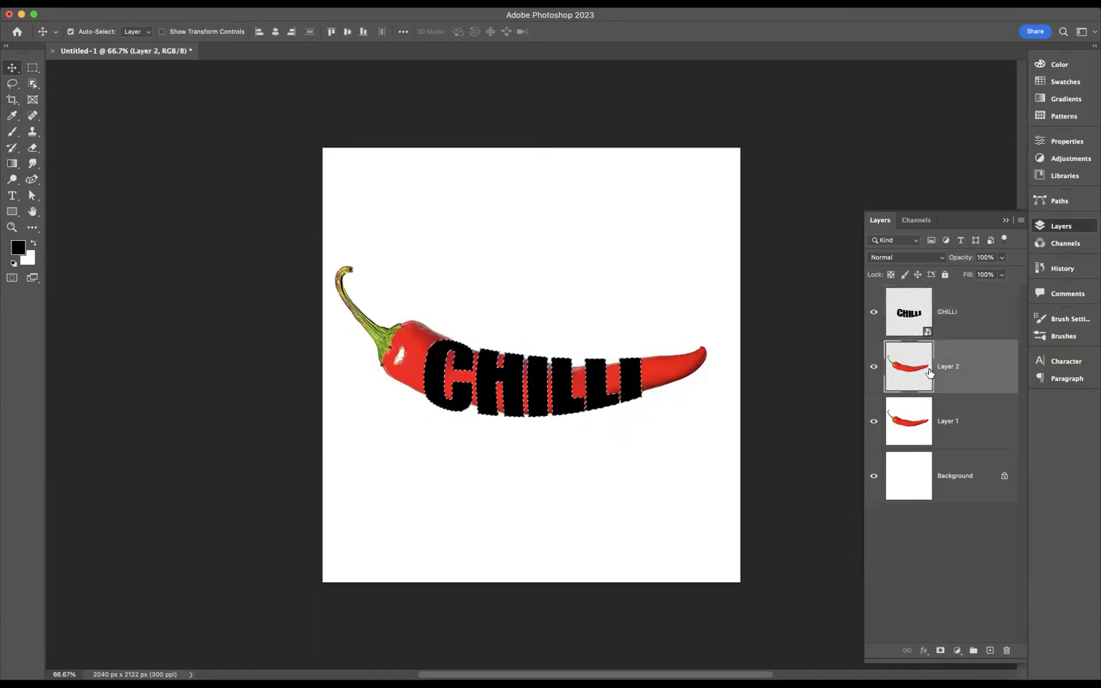
left_click(957, 364)
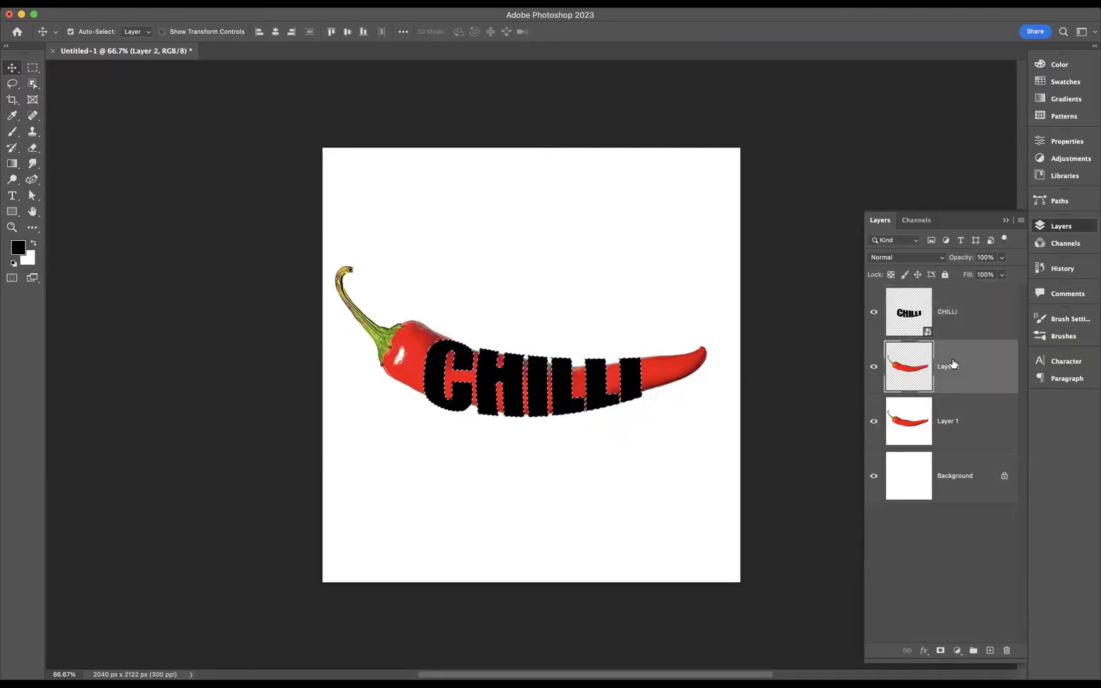
left_click(940, 651)
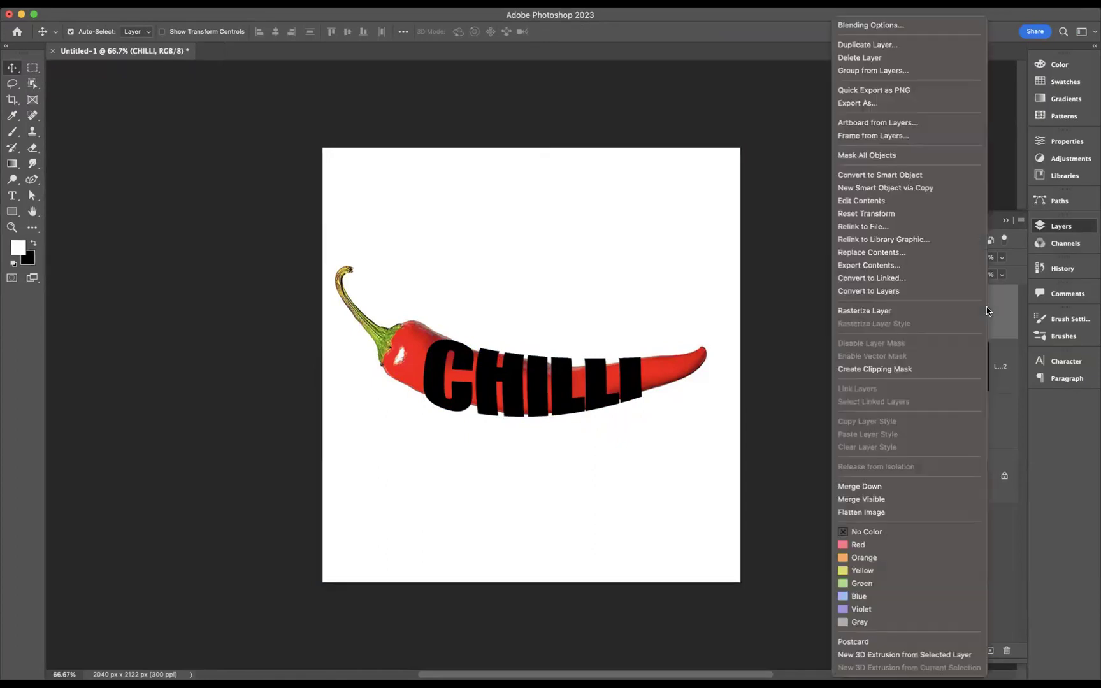
right_click(985, 311)
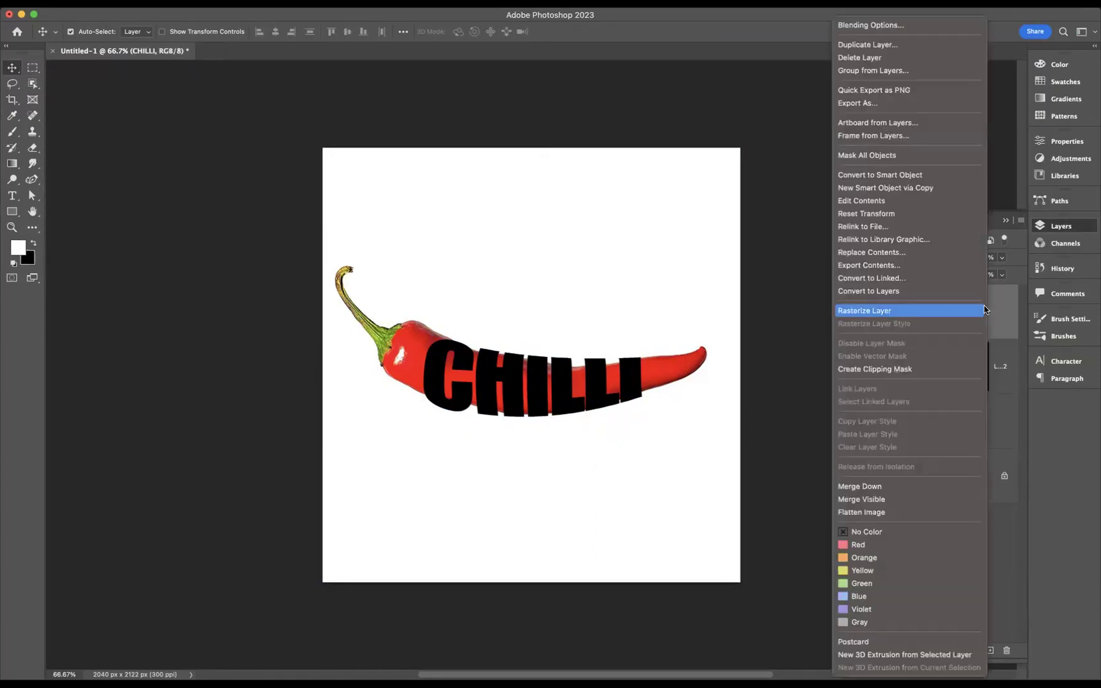
left_click(883, 372)
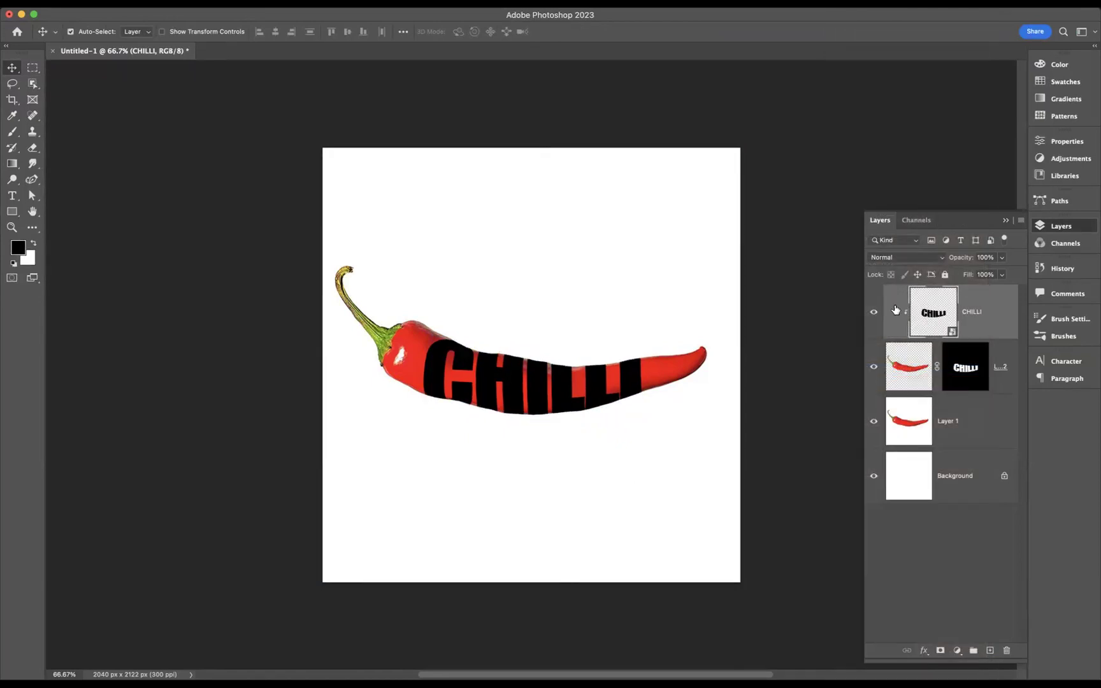
Hide the CHILLI text and Layer 1, ending with Layer 1 selected
left_click(874, 313)
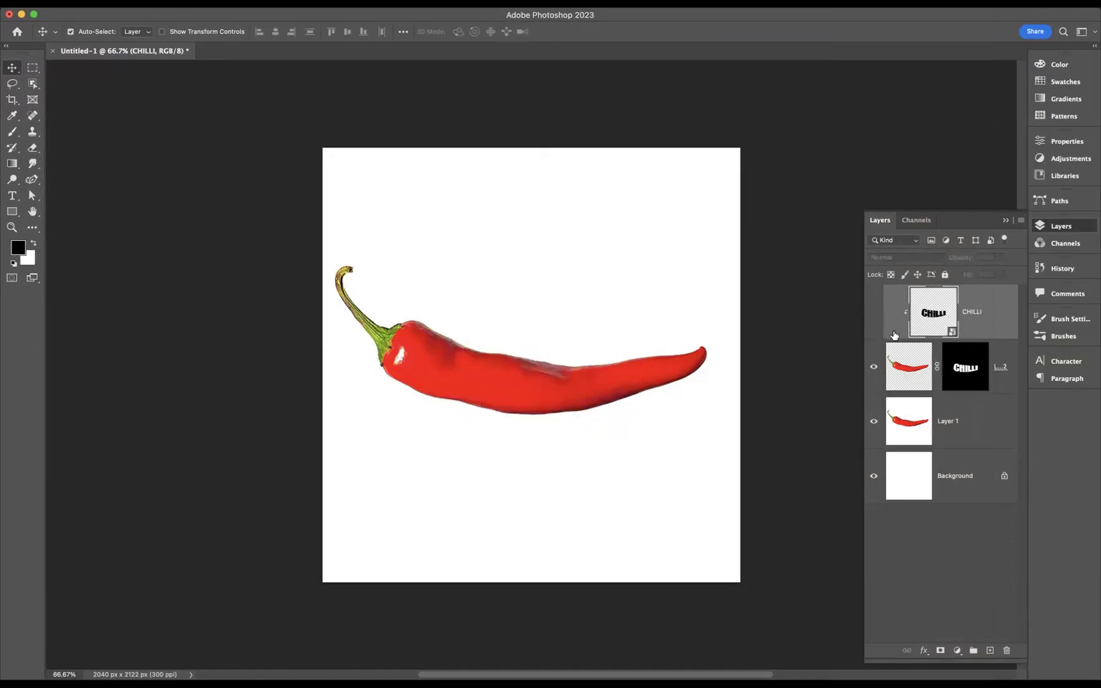
left_click(874, 422)
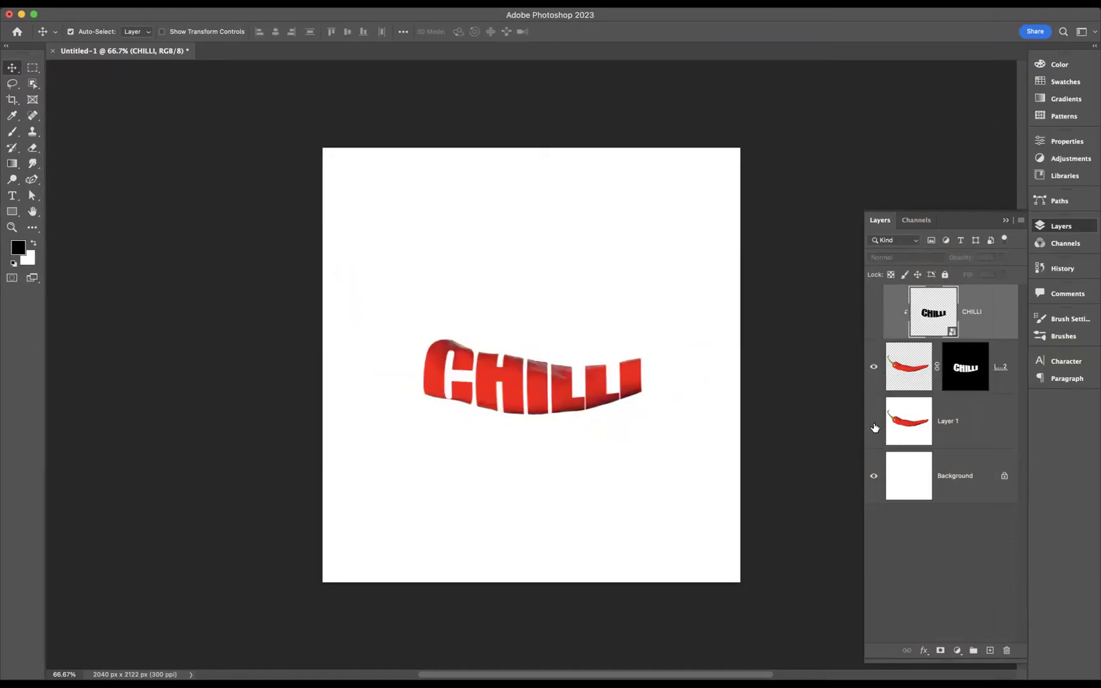
left_click(972, 420)
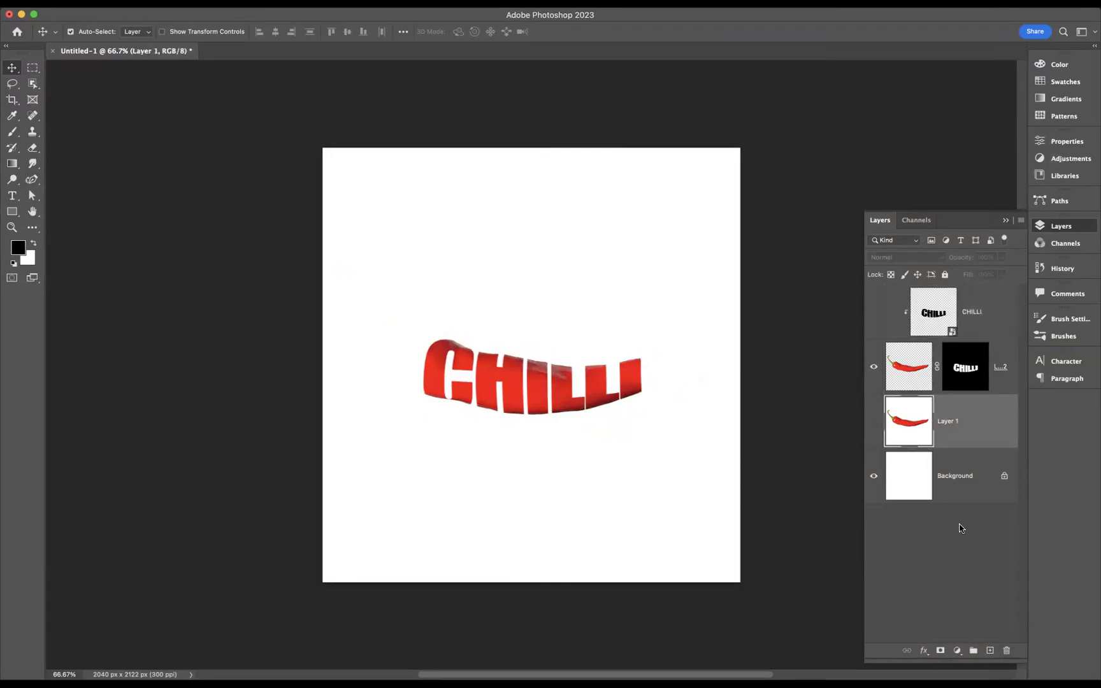
left_click(962, 362)
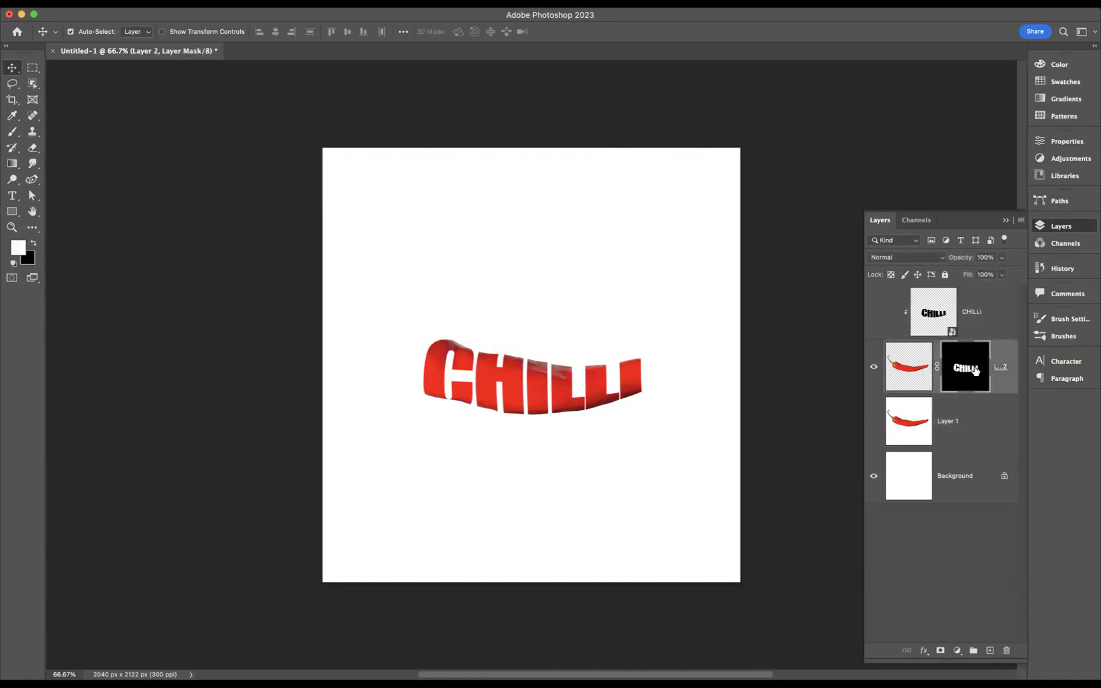
left_click(975, 427)
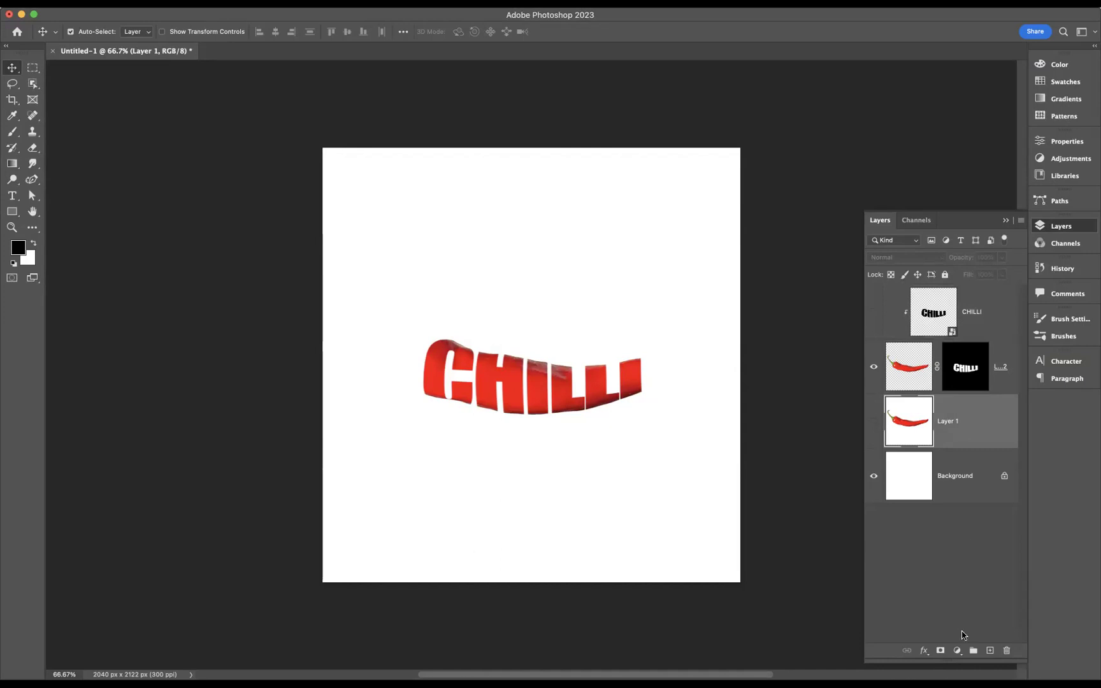
Add a near-white (#fff4f4) Solid Color fill layer above Layer 1
left_click(957, 650)
left_click(978, 395)
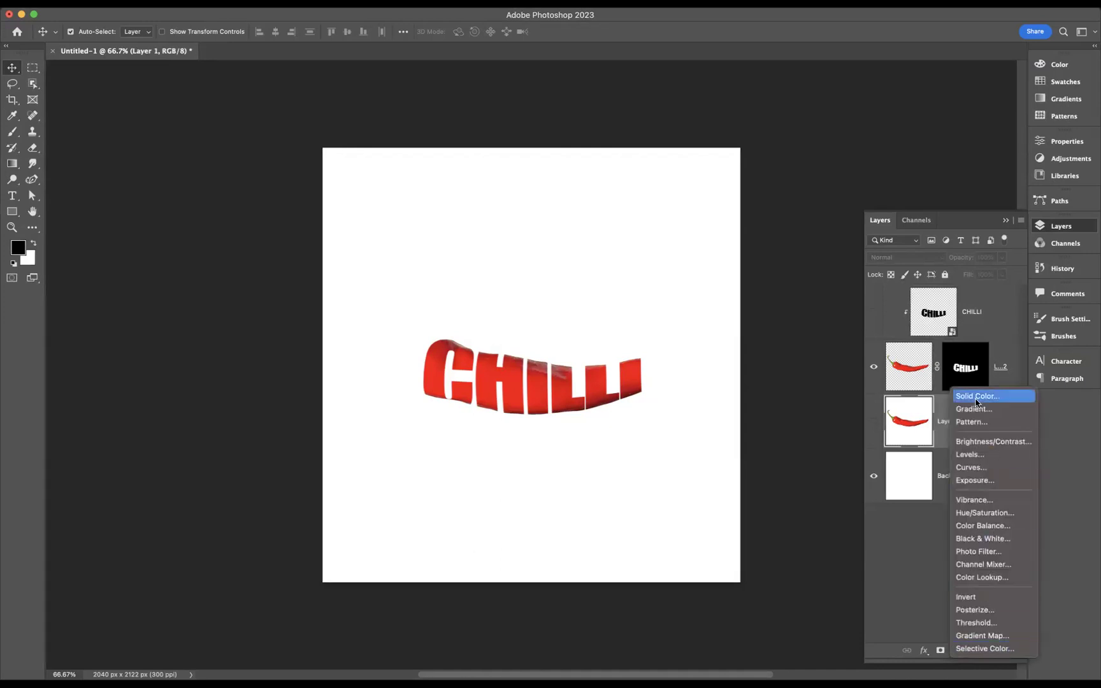
left_click(171, 229)
left_click_drag(170, 229, 106, 177)
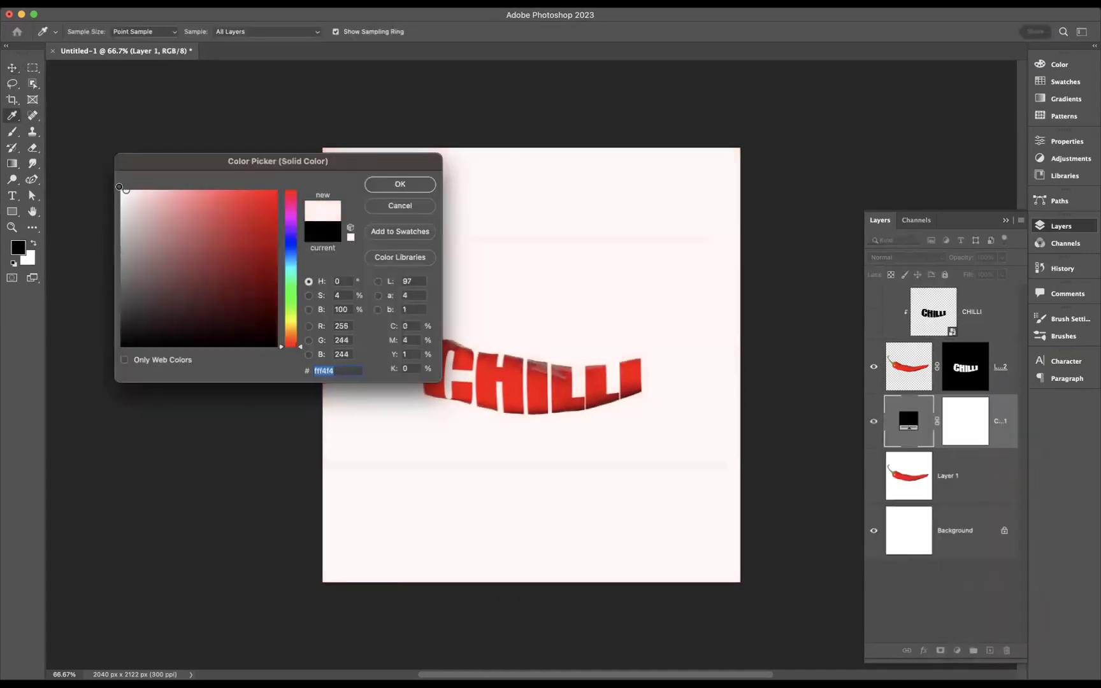
key("Return")
Target Layer 2's layer mask with white as the painting colour
key("v")
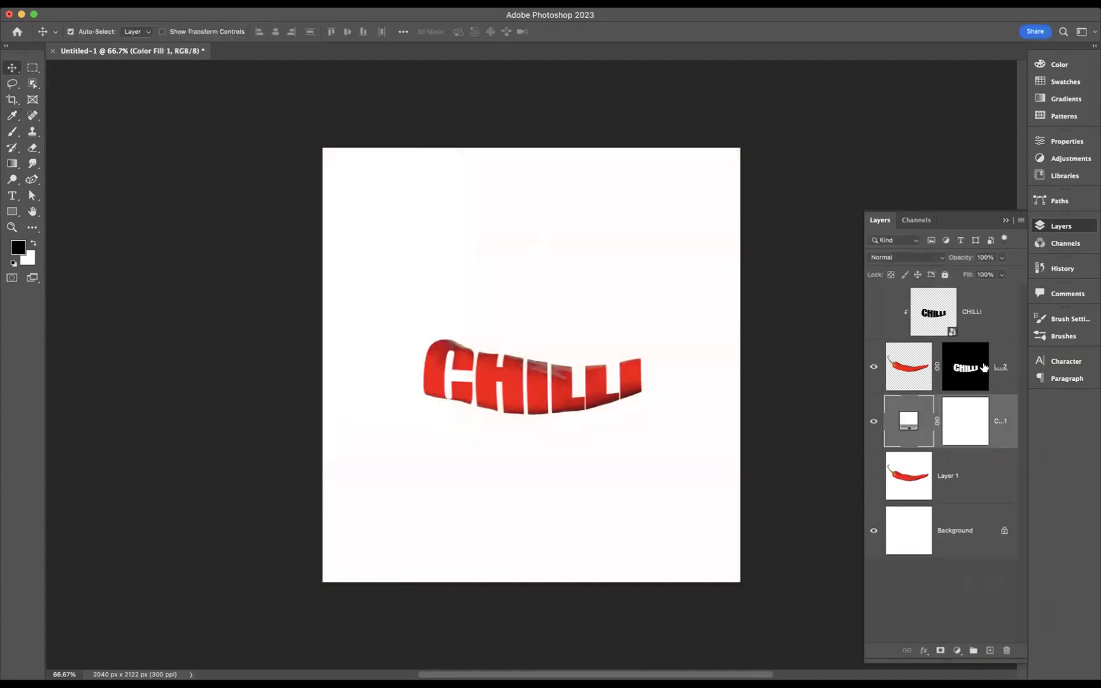
left_click(949, 378)
key("x")
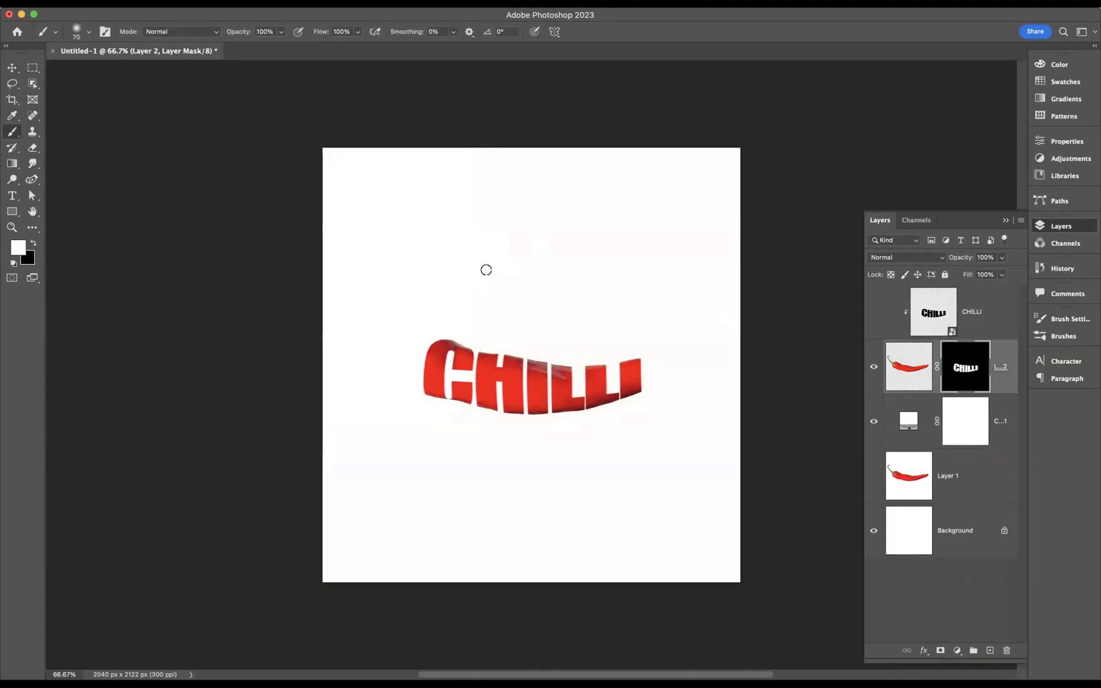
Paint white on Layer 2's mask to restore the pepper's left stem and right tip
mouse_move(445, 338)
left_mouse_down()
mouse_move(423, 356)
mouse_move(423, 401)
mouse_move(430, 326)
mouse_move(407, 386)
mouse_move(428, 323)
mouse_move(395, 374)
mouse_move(402, 326)
mouse_move(395, 350)
mouse_move(415, 323)
mouse_move(407, 377)
mouse_move(441, 333)
mouse_move(409, 365)
mouse_move(411, 385)
mouse_move(368, 324)
mouse_move(376, 369)
mouse_move(387, 359)
mouse_move(380, 322)
mouse_move(359, 314)
mouse_move(374, 270)
mouse_move(349, 310)
mouse_move(335, 283)
mouse_move(367, 255)
mouse_move(341, 272)
left_mouse_up()
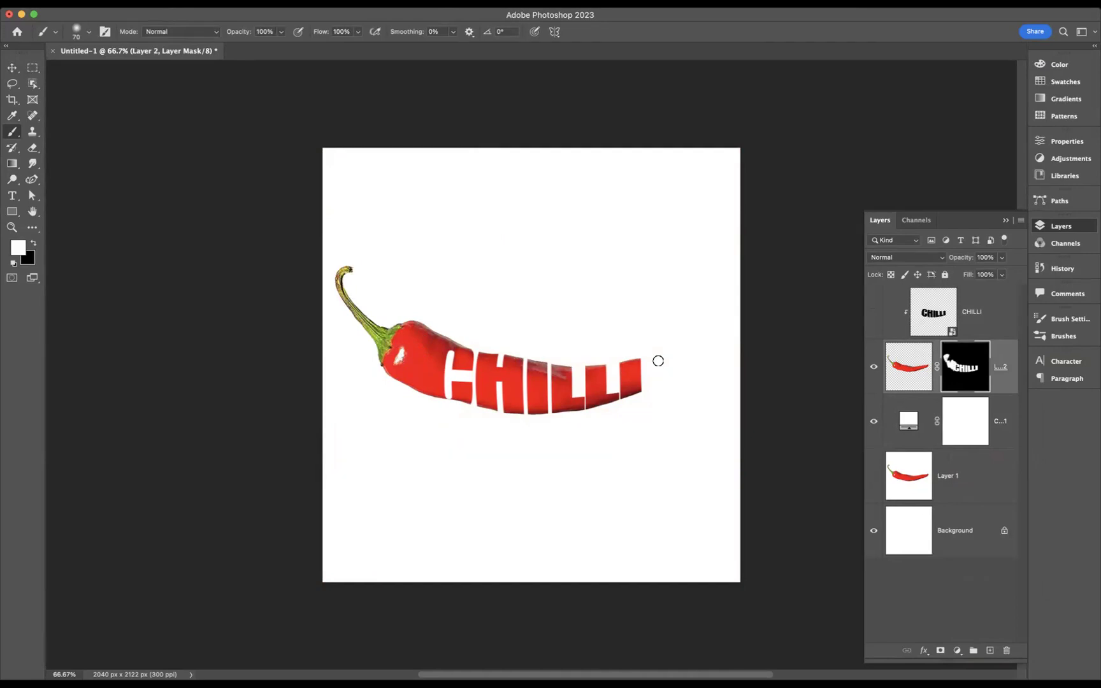
mouse_move(650, 358)
left_mouse_down()
mouse_move(658, 384)
mouse_move(655, 360)
mouse_move(713, 342)
mouse_move(686, 381)
mouse_move(679, 368)
mouse_move(669, 387)
mouse_move(657, 363)
left_mouse_up()
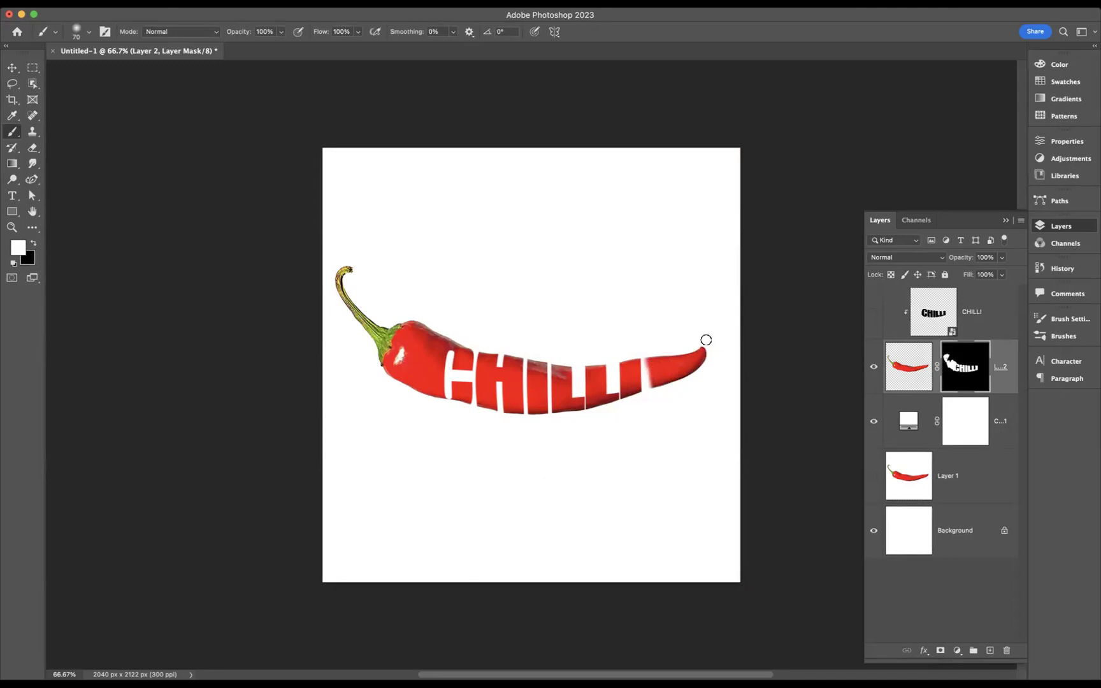